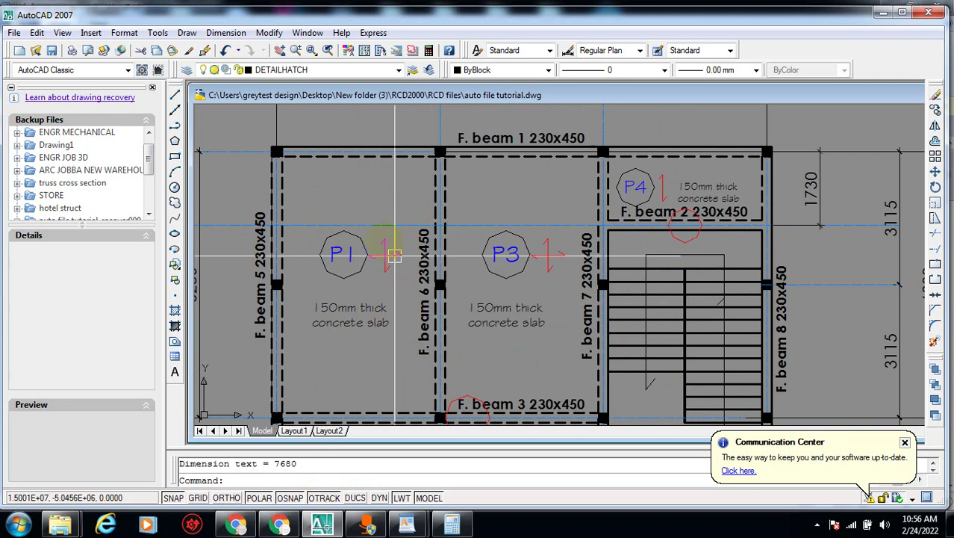
Zoom out to view the whole floor plan with panels P1–P4, beams 1–8 and the stair well.
{"action": "scroll", "coordinate": [484, 228], "scroll_direction": "down", "scroll_amount": 1}
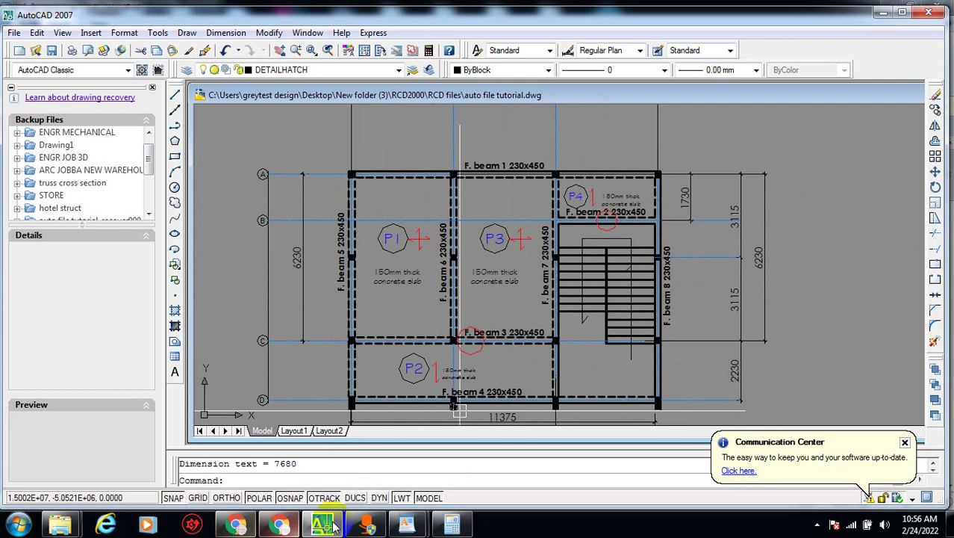
{"action": "mouse_move", "coordinate": [407, 525]}
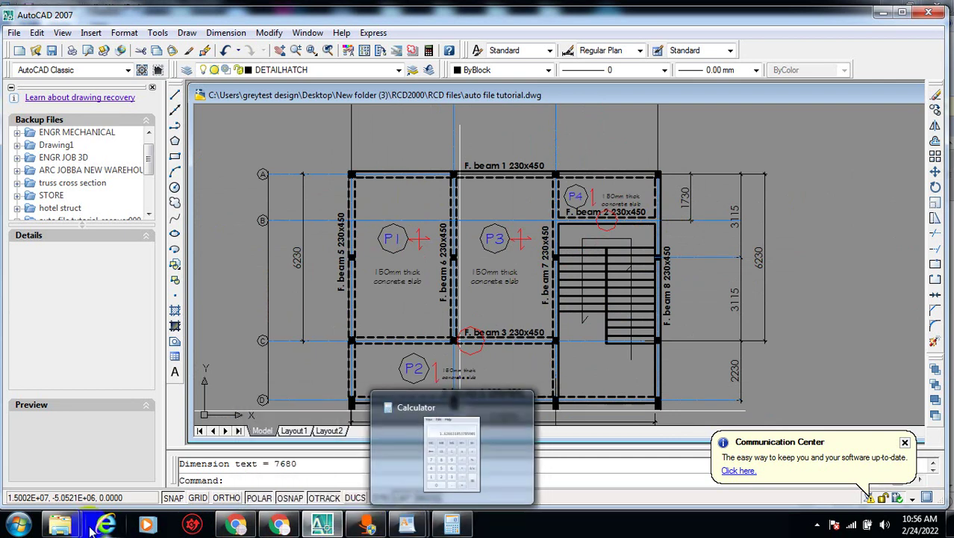
Launch SL2000 from the RCD files folder by dropping it onto the DOSBox shortcut.
{"action": "mouse_move", "coordinate": [59, 525]}
{"action": "left_click", "coordinate": [271, 443]}
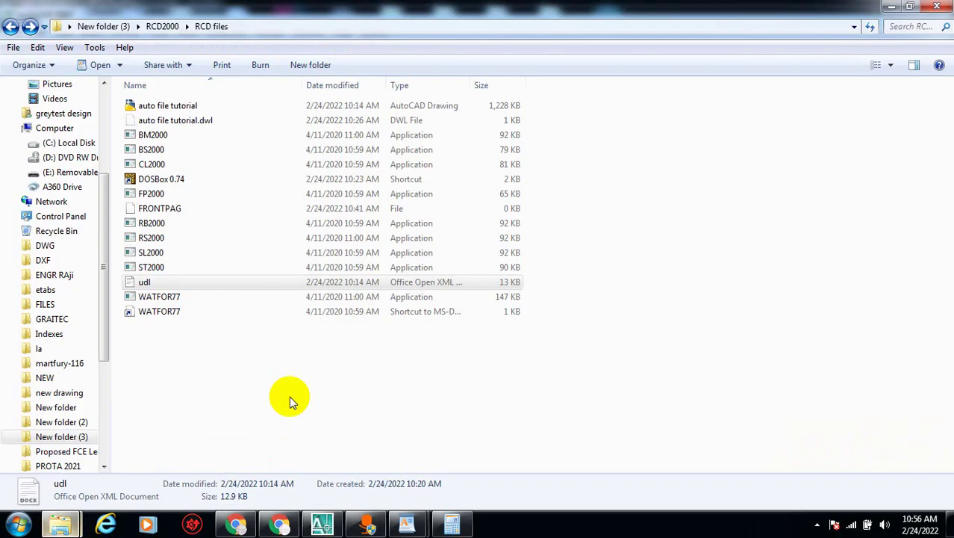
{"action": "left_click", "coordinate": [177, 256]}
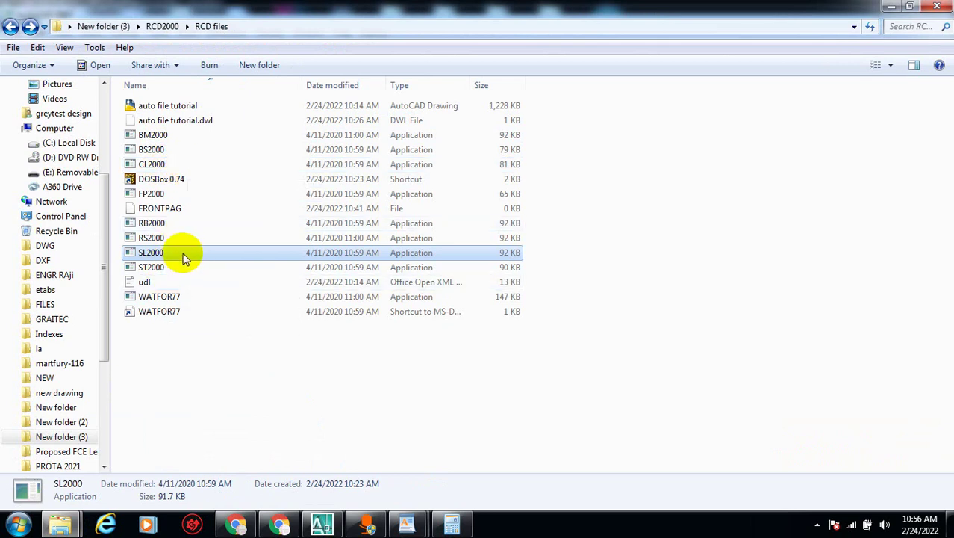
{"action": "left_click_drag", "start_coordinate": [180, 255], "coordinate": [209, 182]}
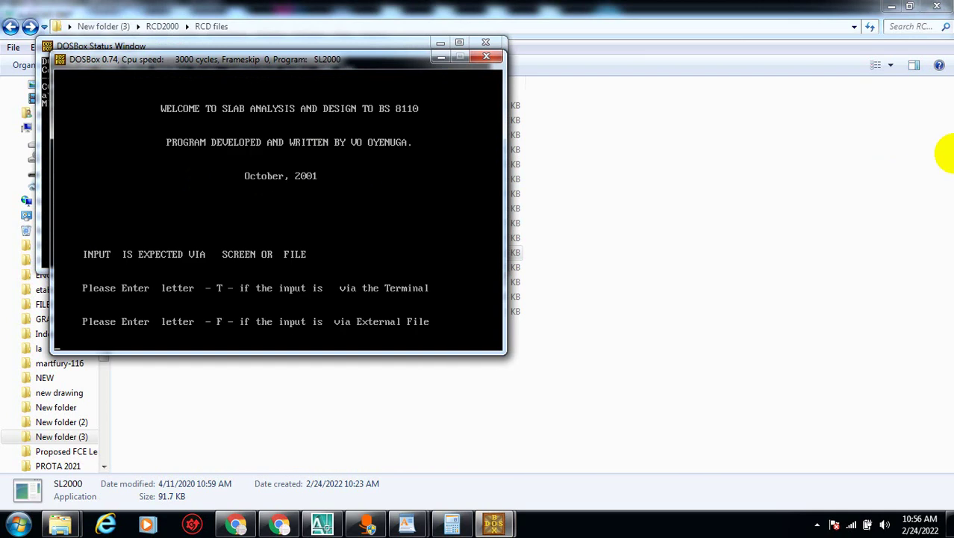
Choose terminal input for the SL2000 slab data.
{"action": "left_click", "coordinate": [277, 192]}
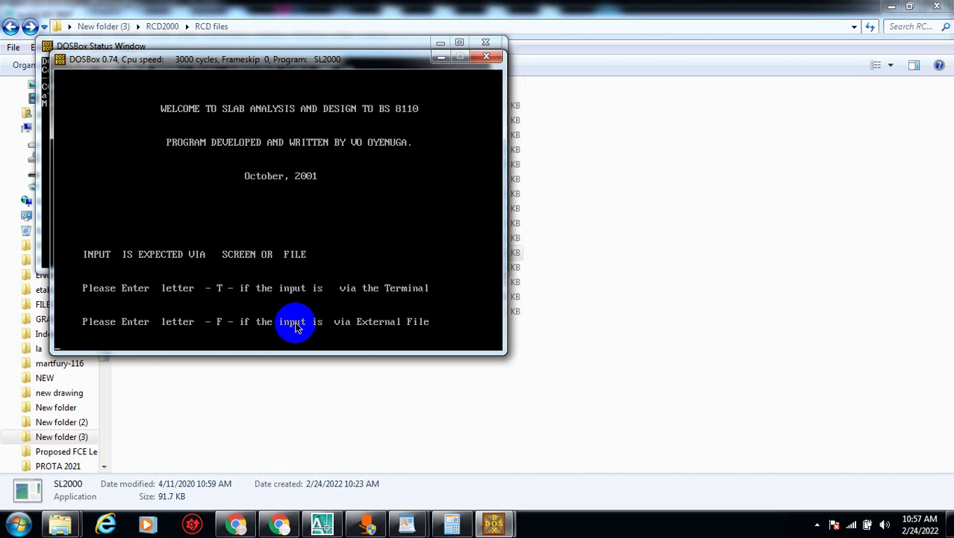
{"action": "type", "text": "t"}
{"action": "key", "text": "Return"}
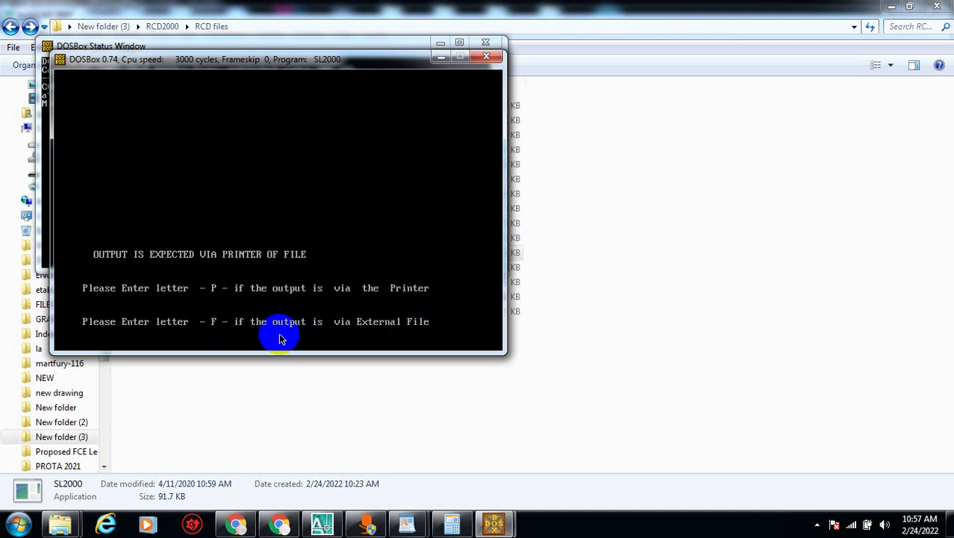
Send output to an external file named 'slab design' and submit the password.
{"action": "type", "text": "f"}
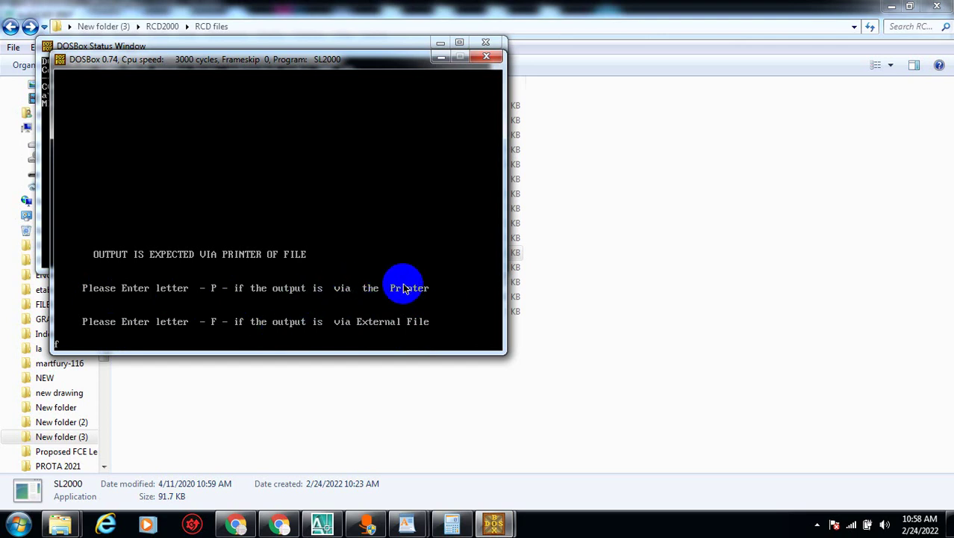
{"action": "key", "text": "Return"}
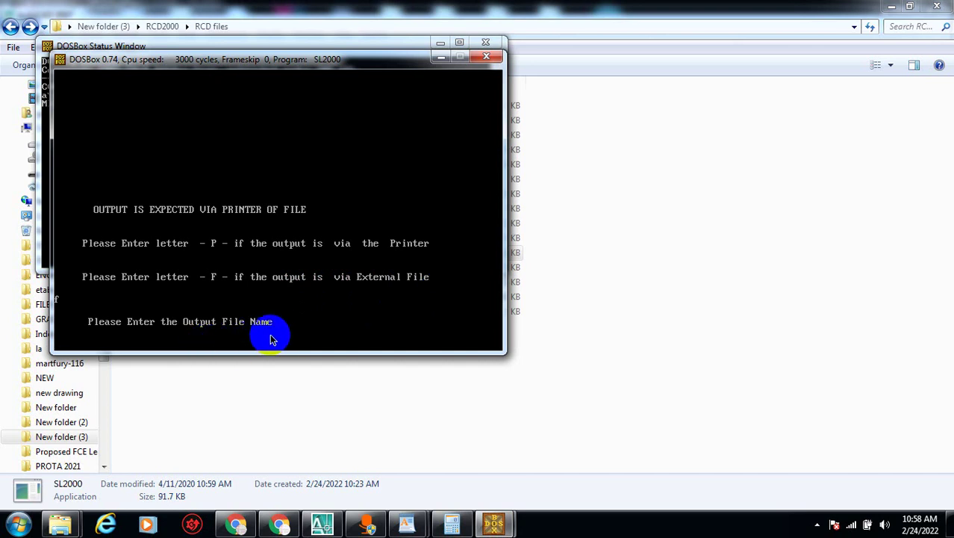
{"action": "type", "text": "slab design"}
{"action": "key", "text": "Return"}
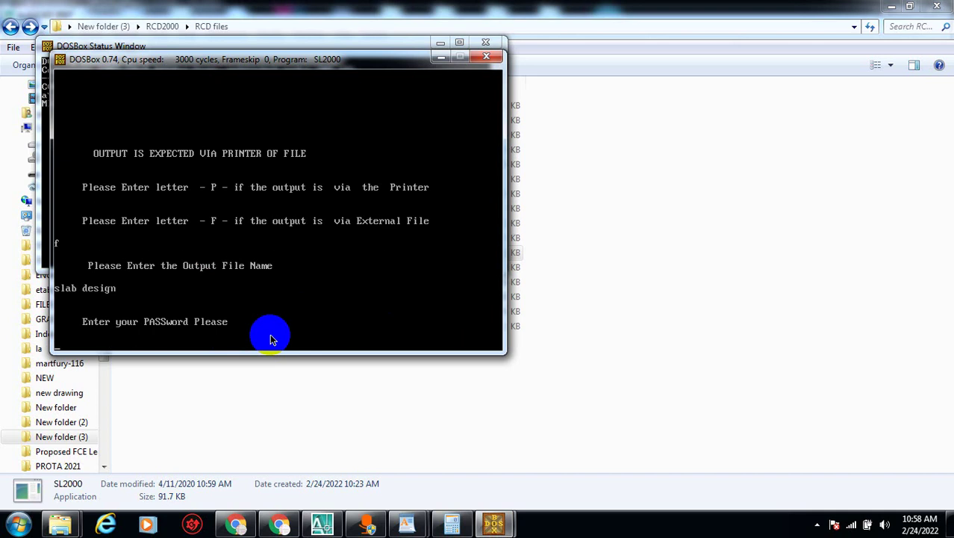
{"action": "key", "text": "Return"}
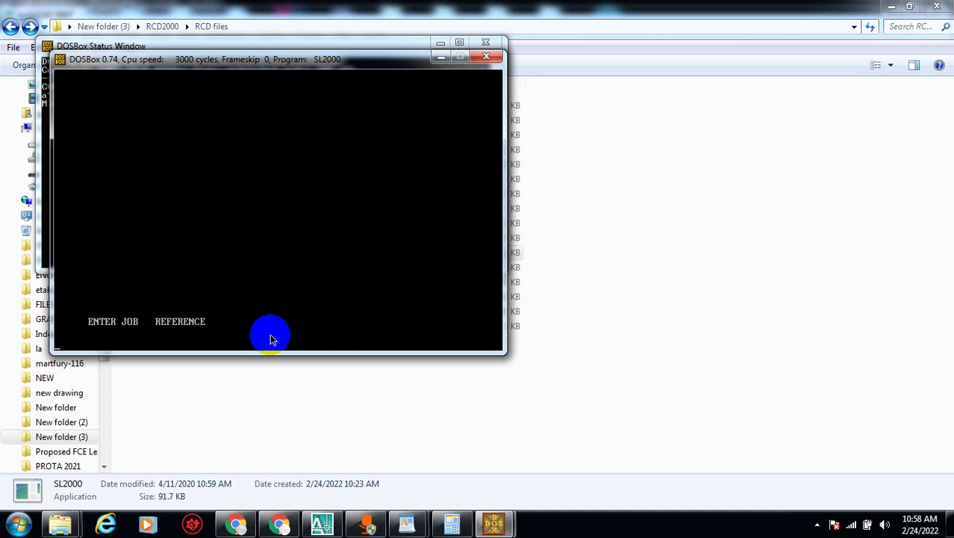
Enter job reference 'proposed residential development'.
{"action": "type", "text": "proposed red"}
{"action": "key", "text": "BackSpace"}
{"action": "type", "text": "siden"}
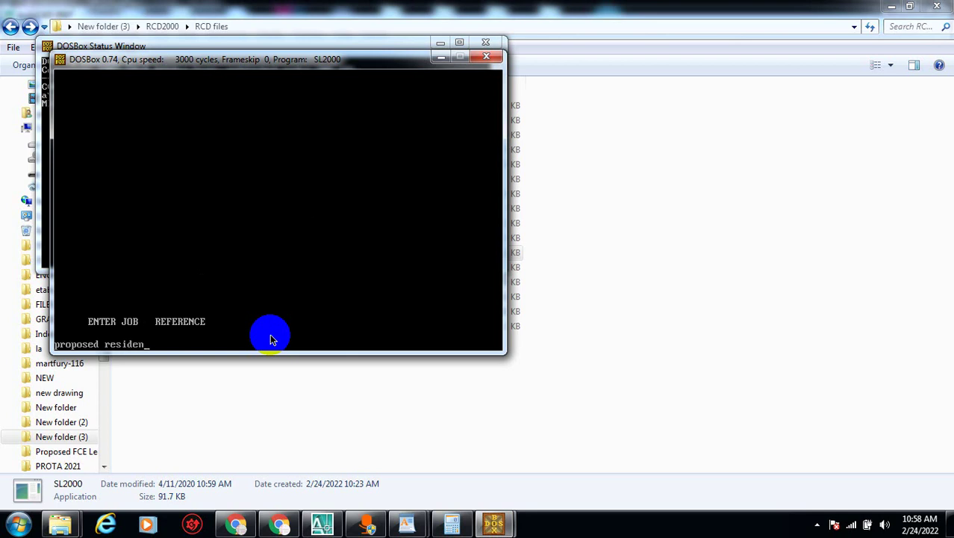
{"action": "type", "text": "tial development"}
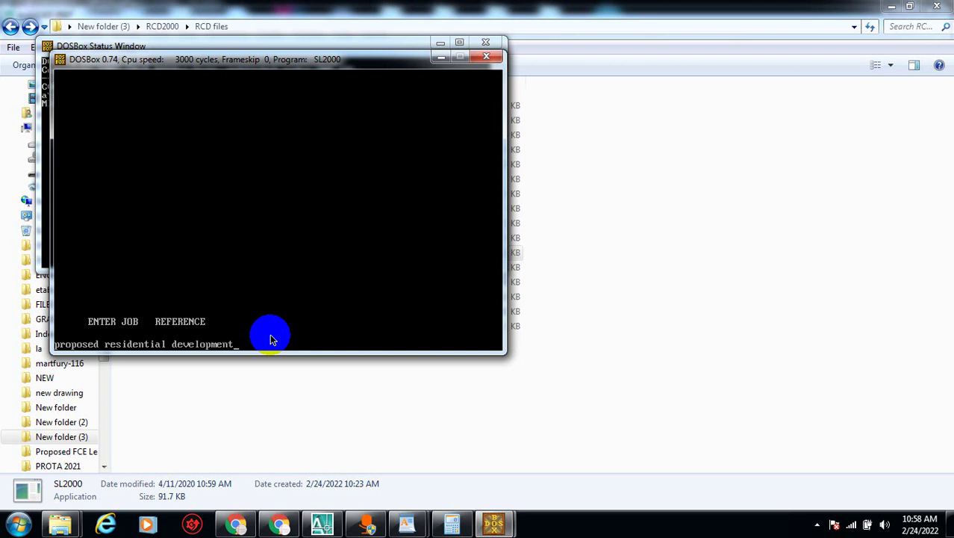
{"action": "key", "text": "Return"}
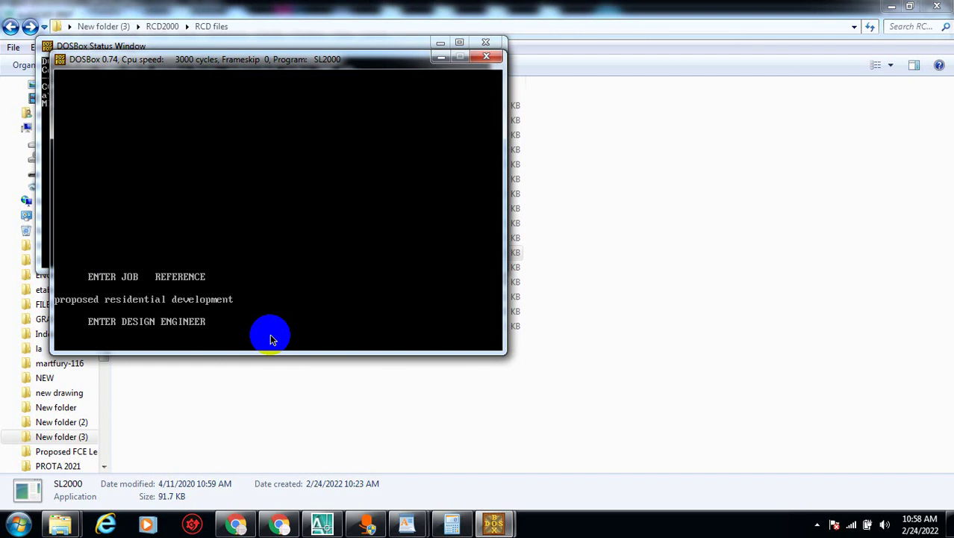
Enter the design engineer's name and design date 'February 2022'.
{"action": "type", "text": "Engr James"}
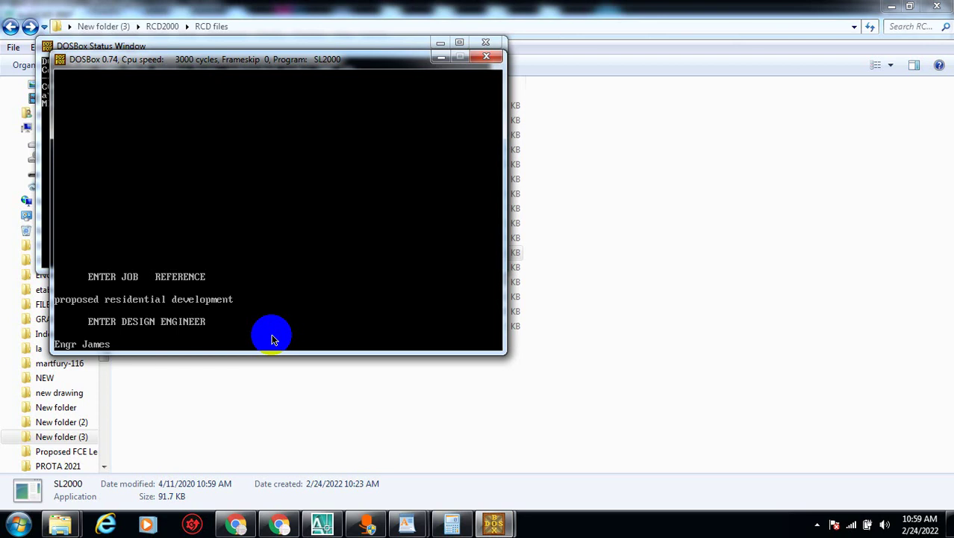
{"action": "key", "text": "Return"}
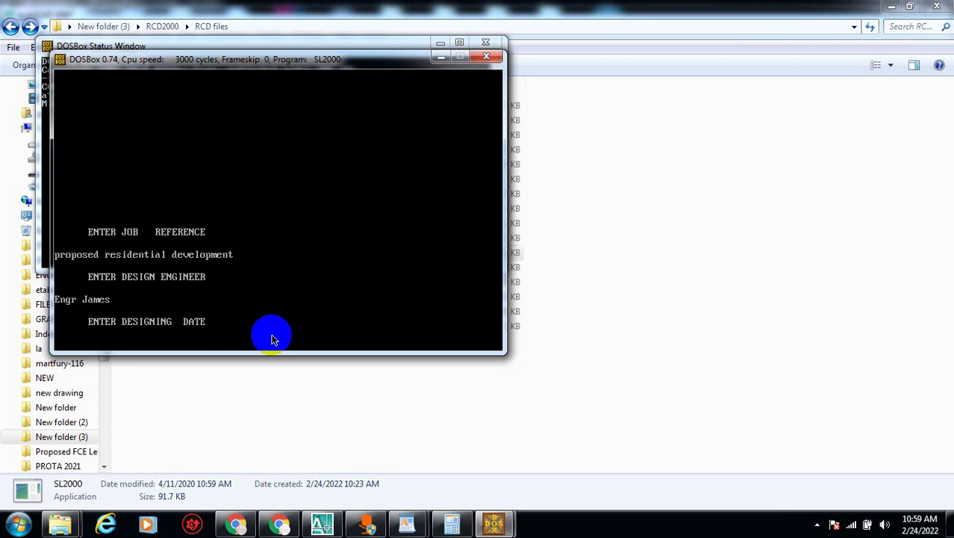
{"action": "type", "text": "February 2022"}
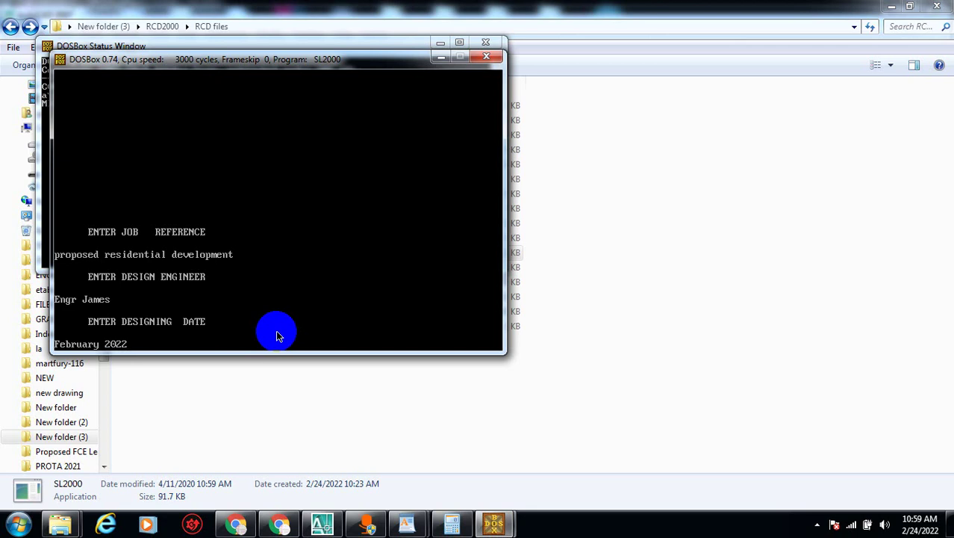
{"action": "key", "text": "Return"}
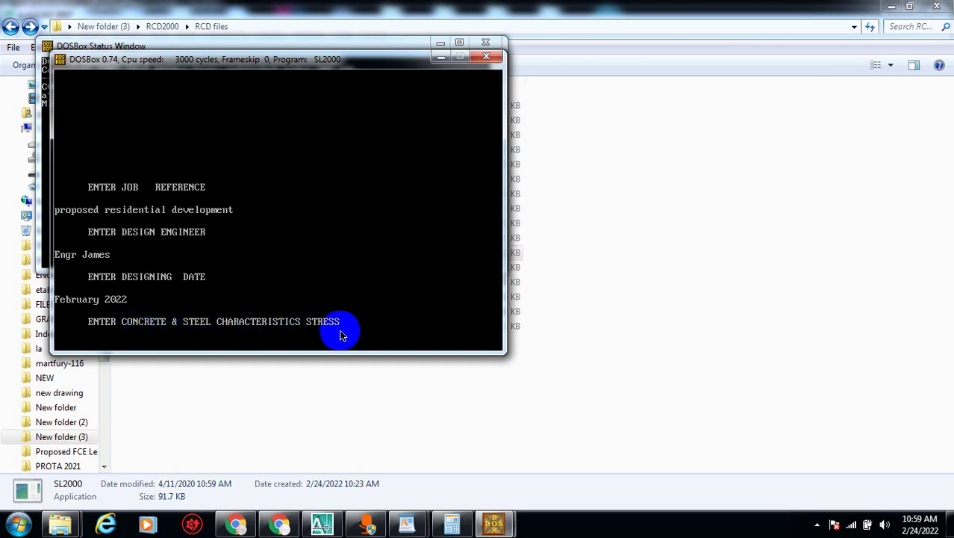
Enter concrete and steel stresses of 20 and 410.
{"action": "type", "text": "4"}
{"action": "key", "text": "BackSpace"}
{"action": "type", "text": "20 410"}
{"action": "key", "text": "Return"}
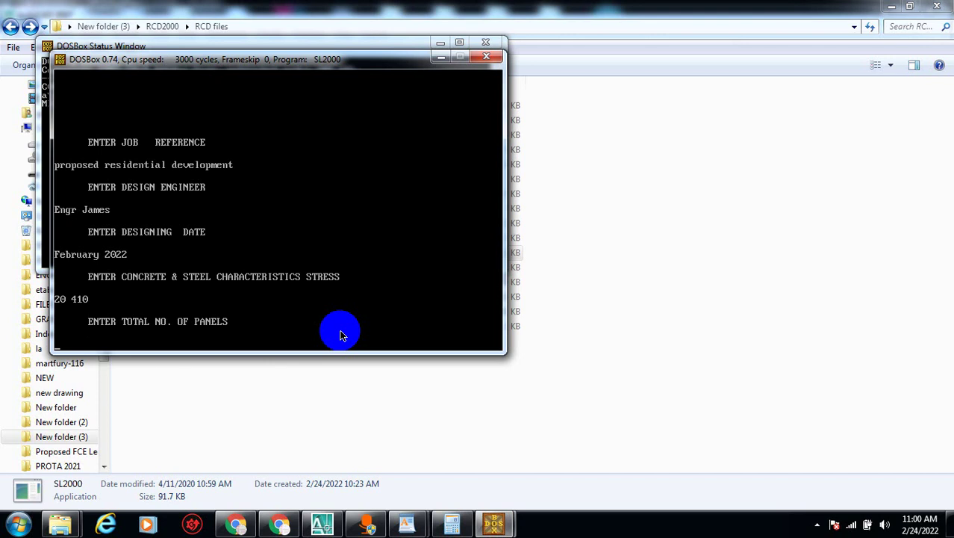
Set the slab to 4 panels and give the first panel ID P1.
{"action": "type", "text": "4"}
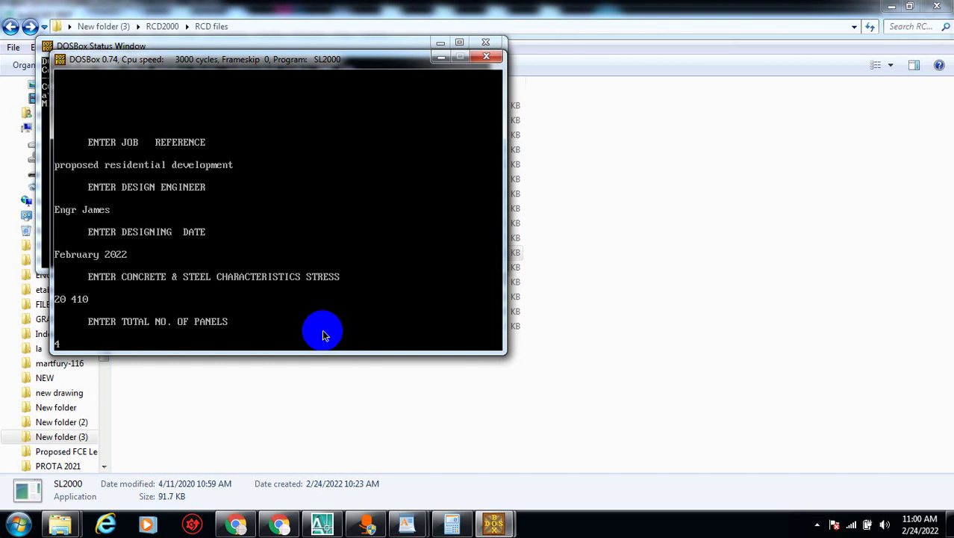
{"action": "key", "text": "Return"}
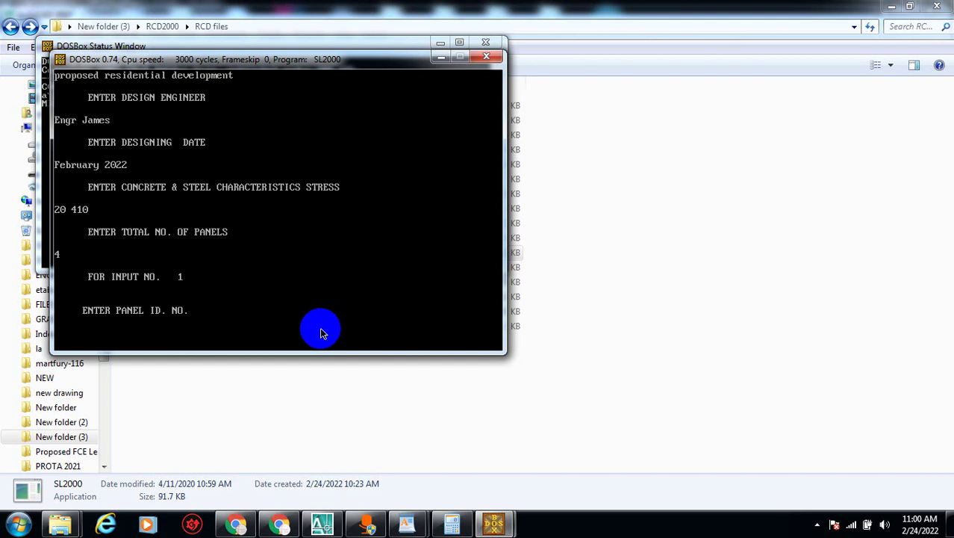
{"action": "type", "text": "P1"}
{"action": "key", "text": "Return"}
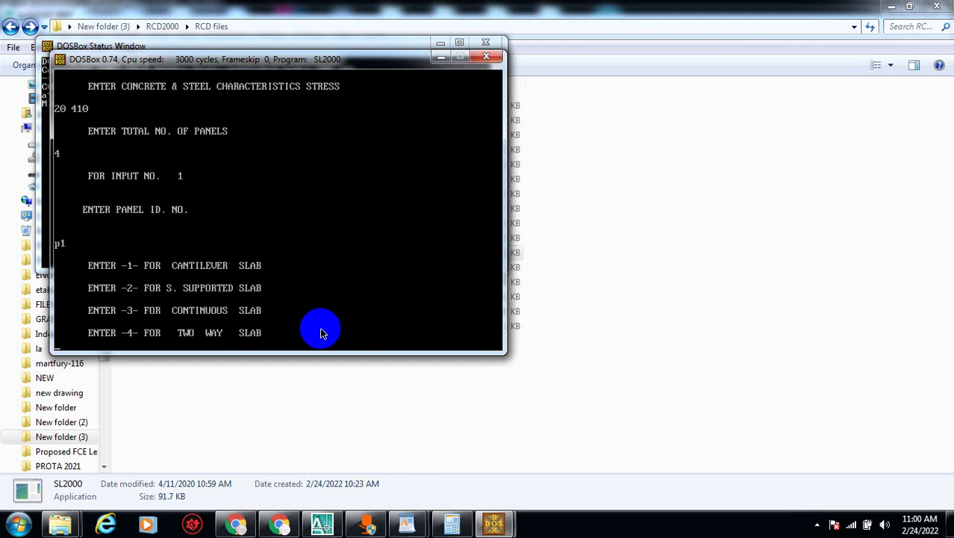
{"action": "left_click", "coordinate": [322, 523]}
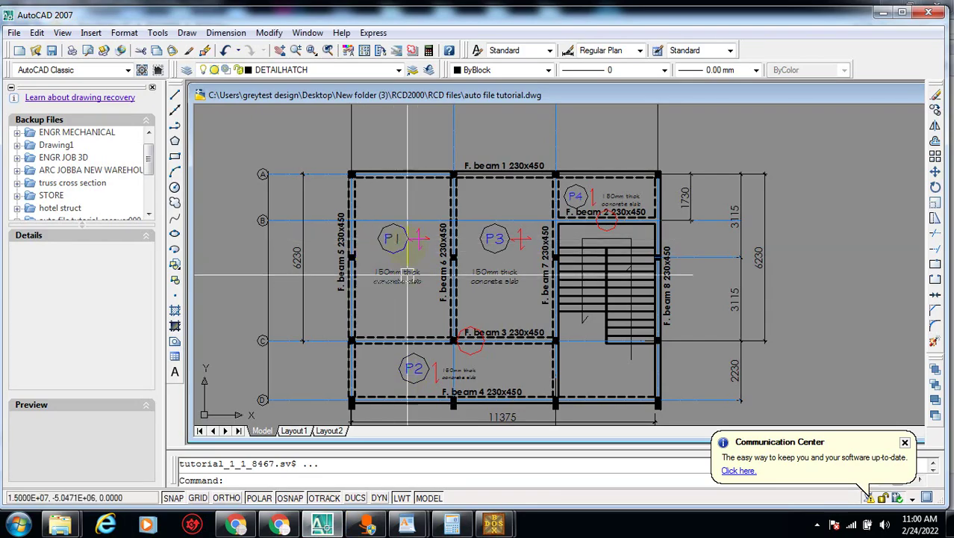
{"action": "scroll", "coordinate": [396, 239], "scroll_direction": "up", "scroll_amount": 5}
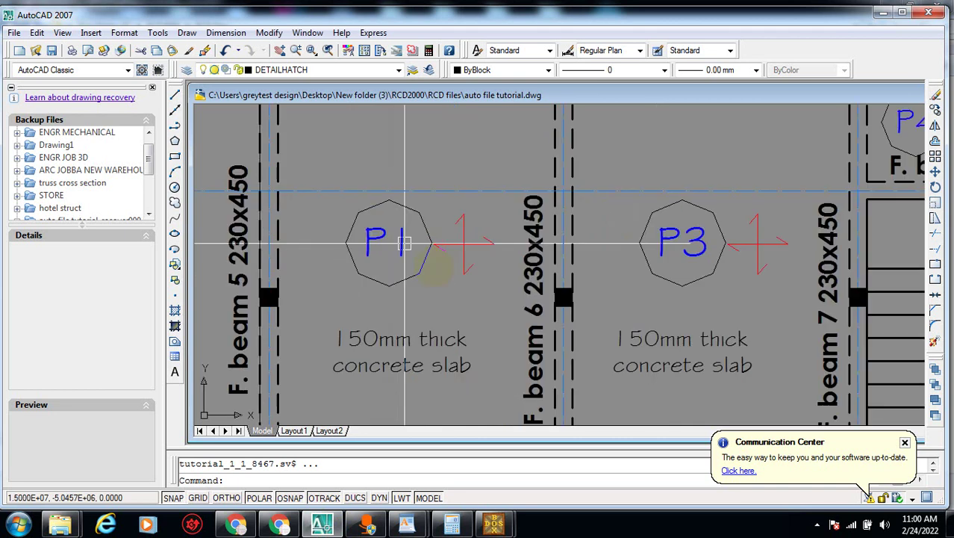
{"action": "scroll", "coordinate": [487, 237], "scroll_direction": "up", "scroll_amount": 2}
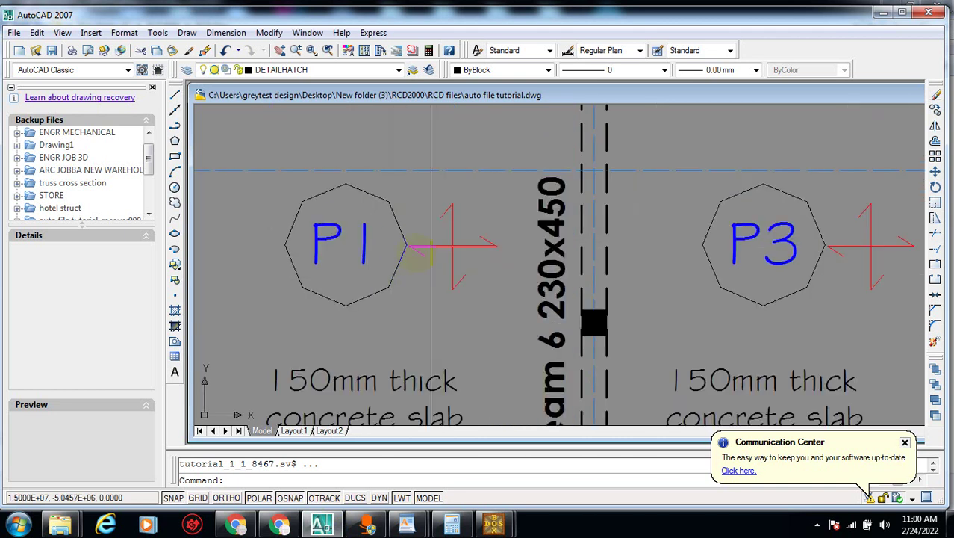
{"action": "scroll", "coordinate": [411, 258], "scroll_direction": "down", "scroll_amount": 2}
{"action": "scroll", "coordinate": [407, 256], "scroll_direction": "down", "scroll_amount": 2}
{"action": "scroll", "coordinate": [407, 256], "scroll_direction": "up", "scroll_amount": 1}
{"action": "scroll", "coordinate": [440, 269], "scroll_direction": "down", "scroll_amount": 3}
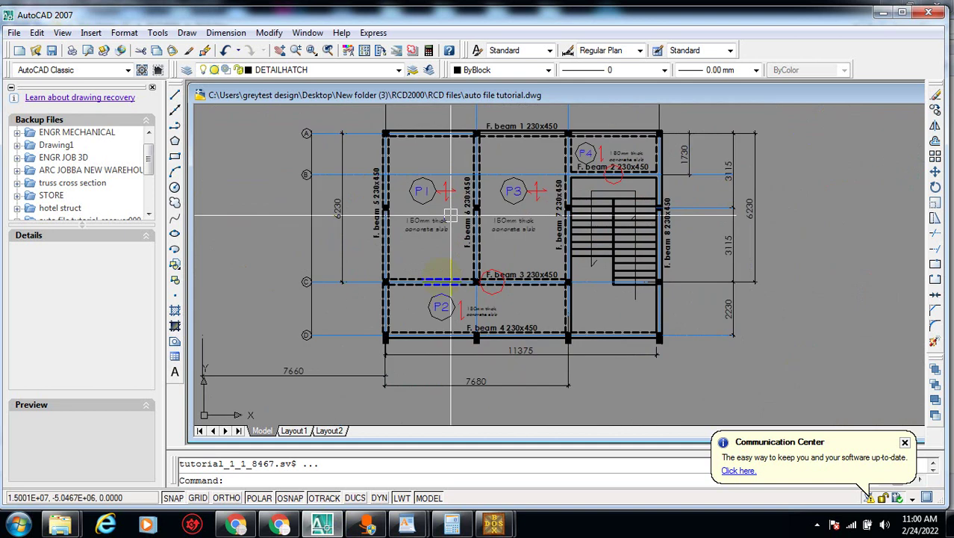
{"action": "scroll", "coordinate": [443, 273], "scroll_direction": "up", "scroll_amount": 3}
{"action": "scroll", "coordinate": [445, 331], "scroll_direction": "up", "scroll_amount": 3}
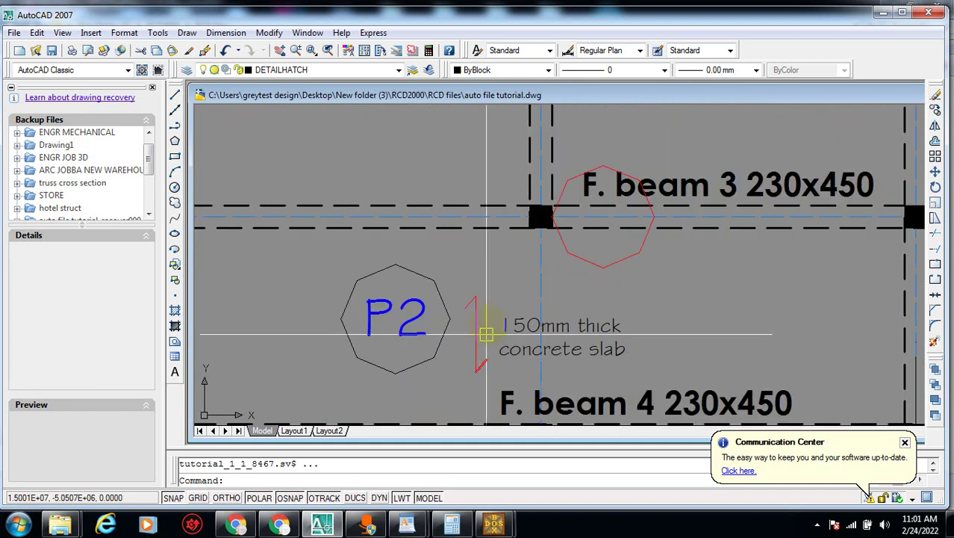
{"action": "scroll", "coordinate": [478, 323], "scroll_direction": "down", "scroll_amount": 2}
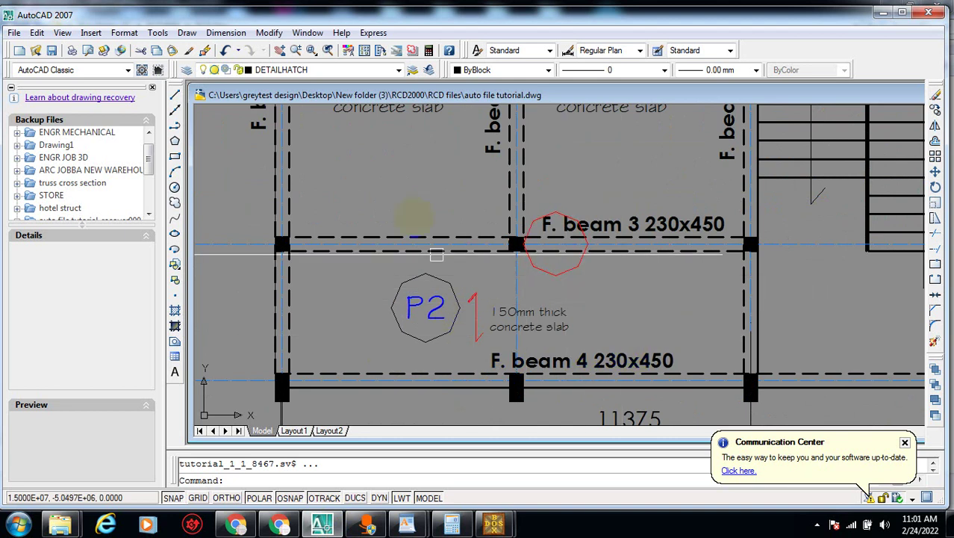
{"action": "scroll", "coordinate": [415, 219], "scroll_direction": "up", "scroll_amount": 3}
{"action": "scroll", "coordinate": [416, 222], "scroll_direction": "down", "scroll_amount": 4}
{"action": "scroll", "coordinate": [440, 247], "scroll_direction": "down", "scroll_amount": 2}
{"action": "scroll", "coordinate": [444, 224], "scroll_direction": "up", "scroll_amount": 3}
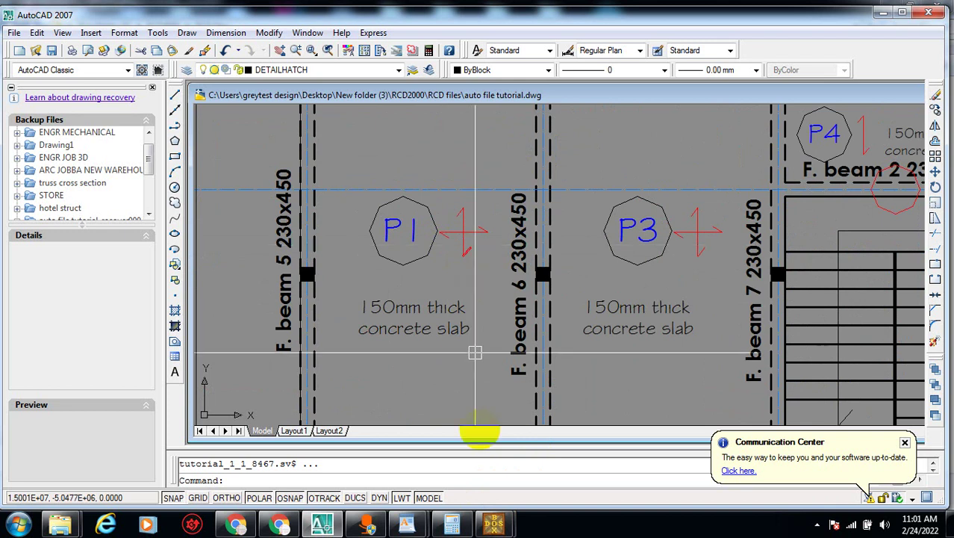
{"action": "mouse_move", "coordinate": [489, 525]}
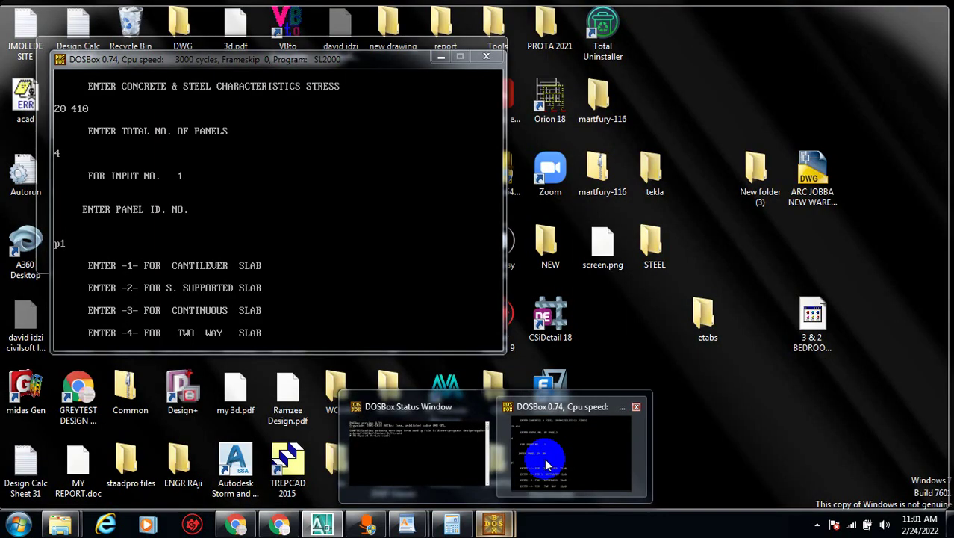
{"action": "left_click", "coordinate": [535, 452]}
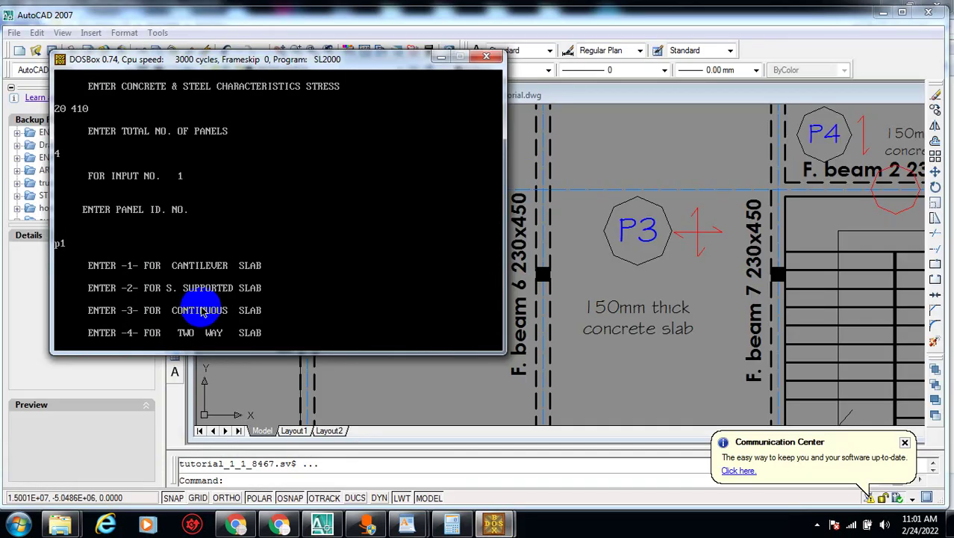